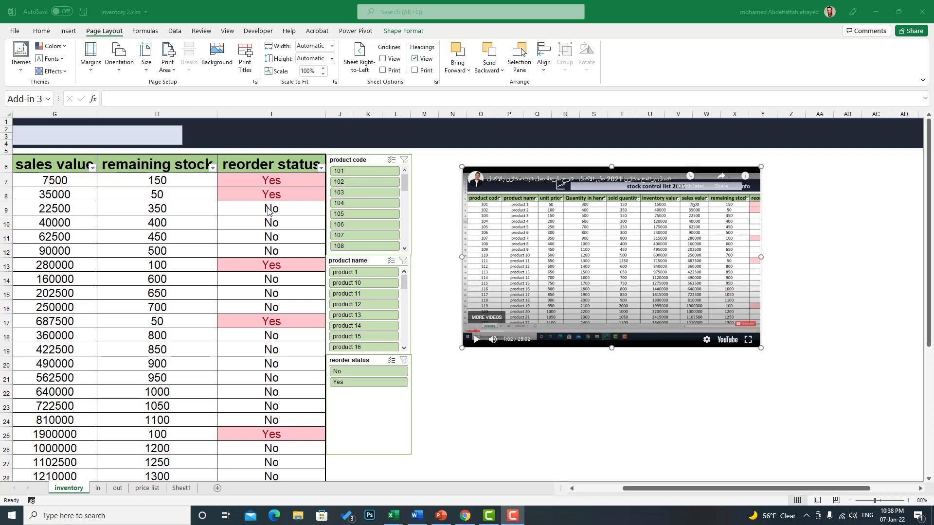
- Start playing the YouTube video embedded beside the inventory table
left_click(588, 274)
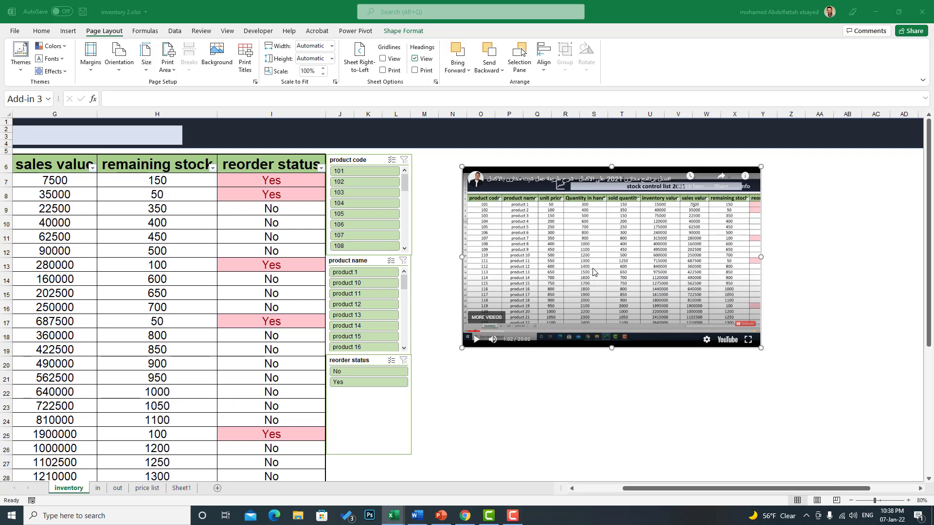
left_click(493, 339)
left_click(476, 339)
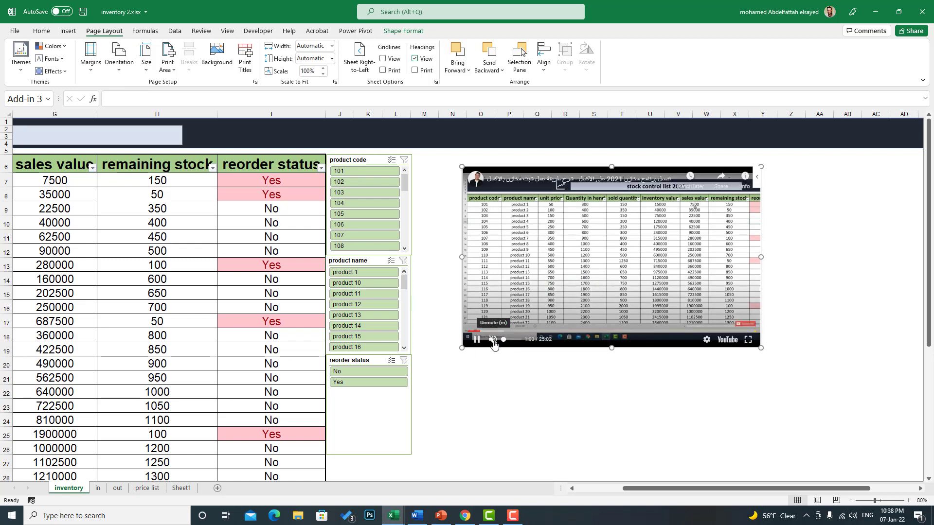
- Unmute the video, lower its volume slightly, and select cell H8
left_click(492, 339)
left_click_drag(513, 342, 508, 342)
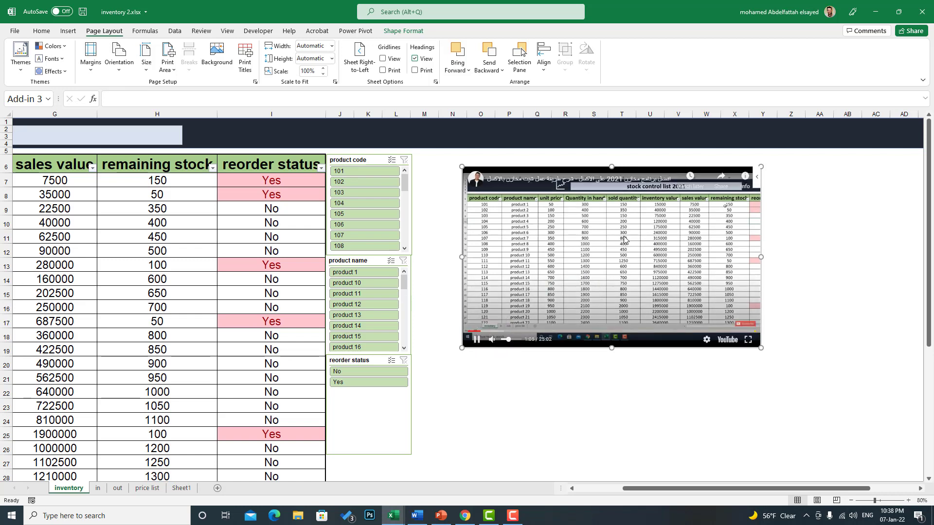
left_click(172, 200)
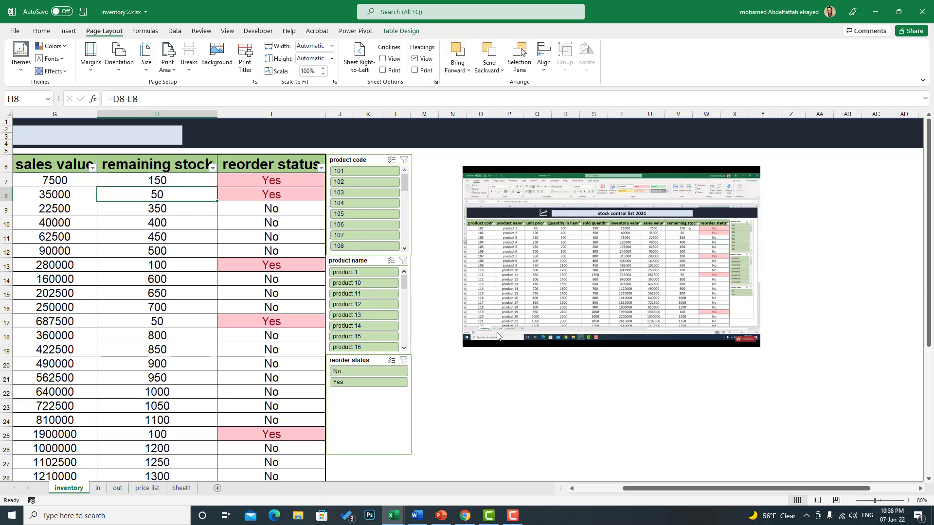
- Select the embedded YouTube video object and delete it from the sheet
left_click(492, 317)
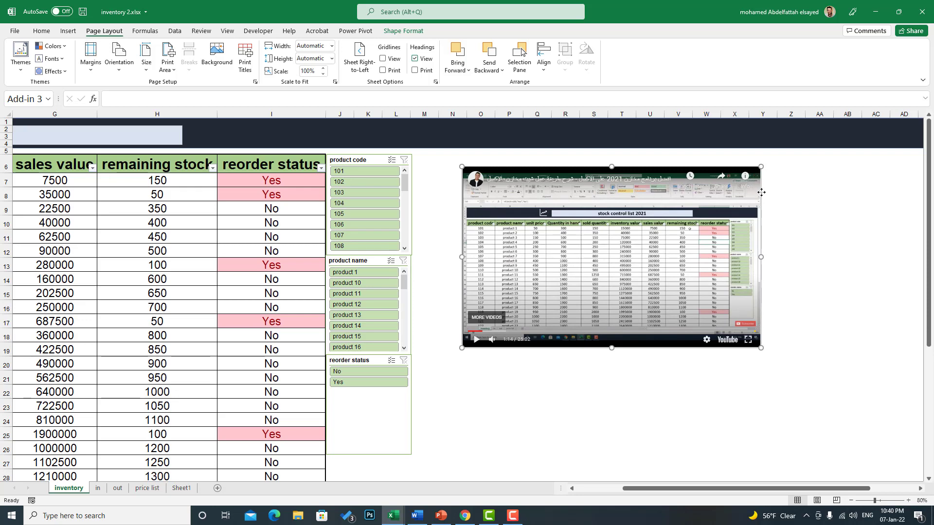
key("Delete")
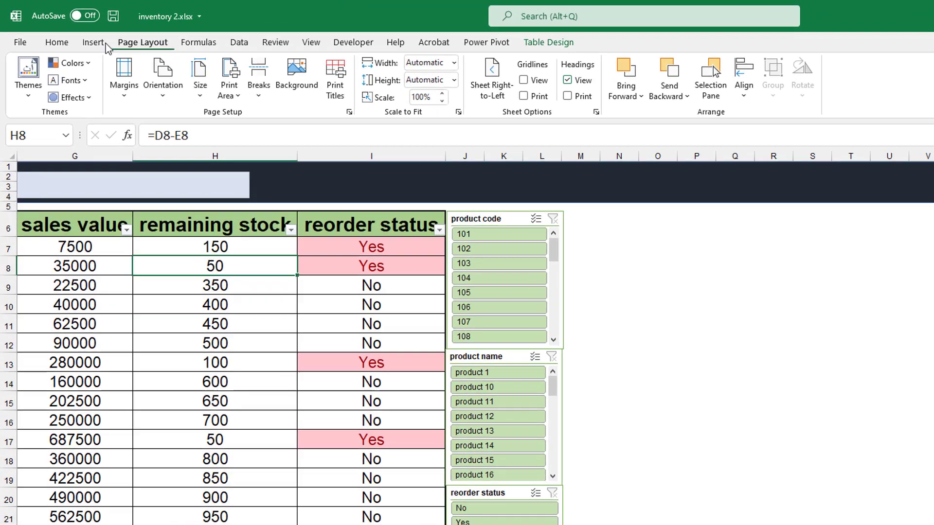
- Search the add-in store for 'youtube' and install Web Video Player, accepting its license terms
left_click(96, 43)
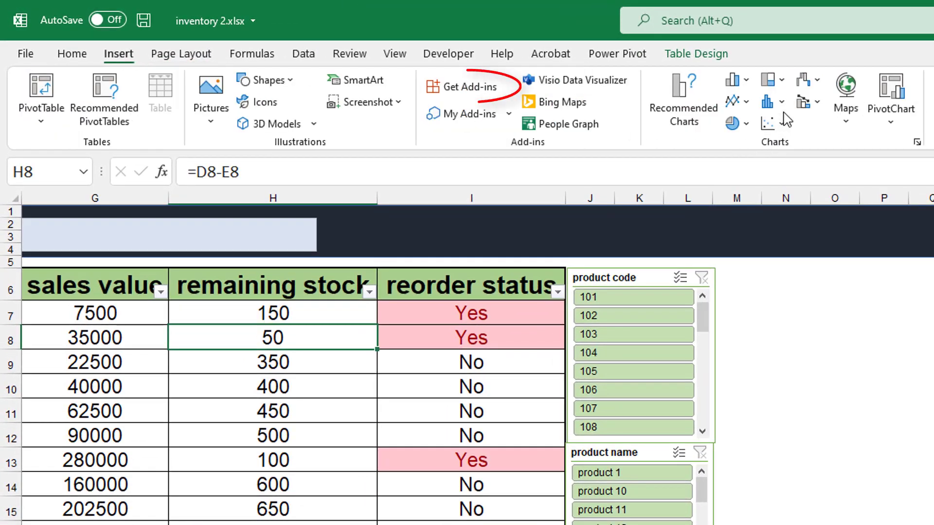
left_click(462, 93)
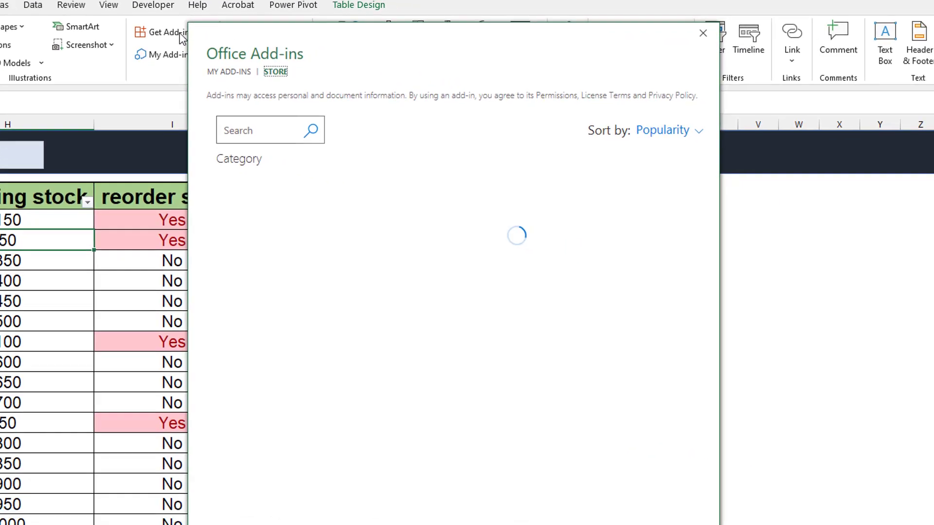
left_click(224, 118)
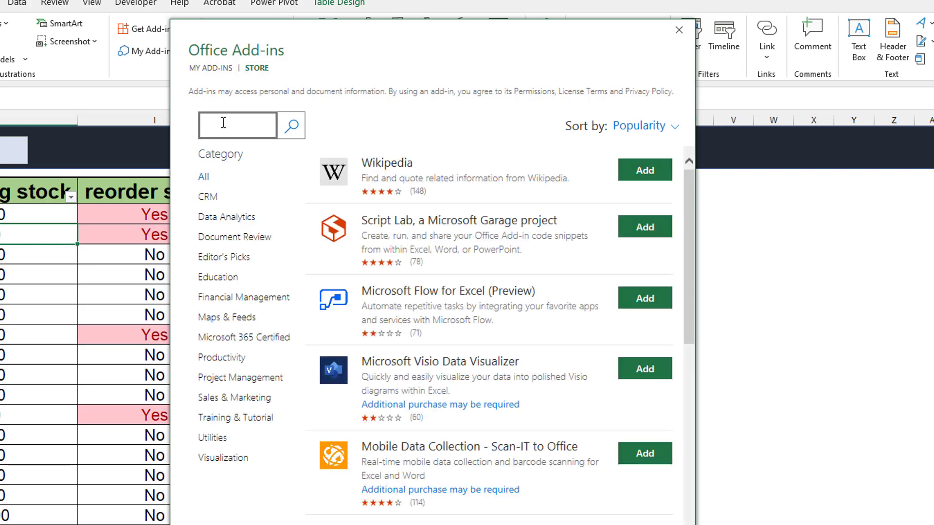
type("you")
type("tube")
left_click(292, 128)
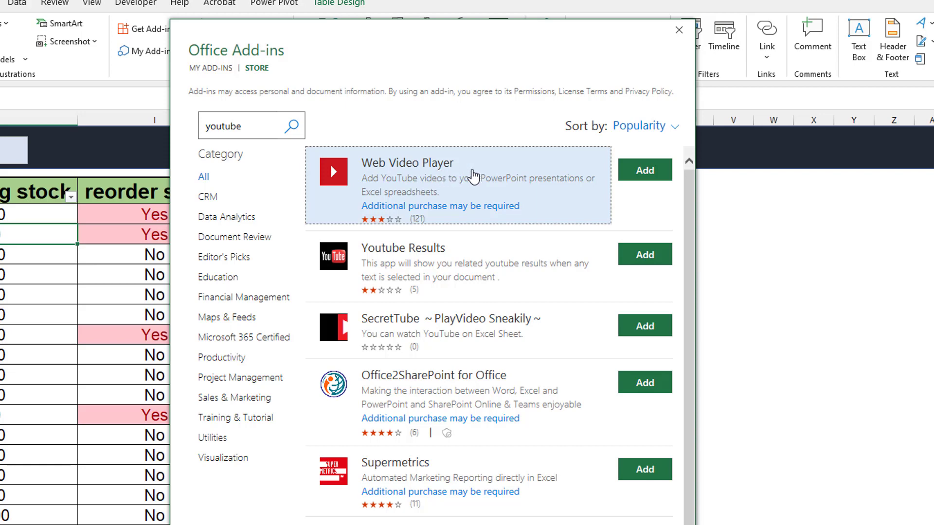
left_click(638, 184)
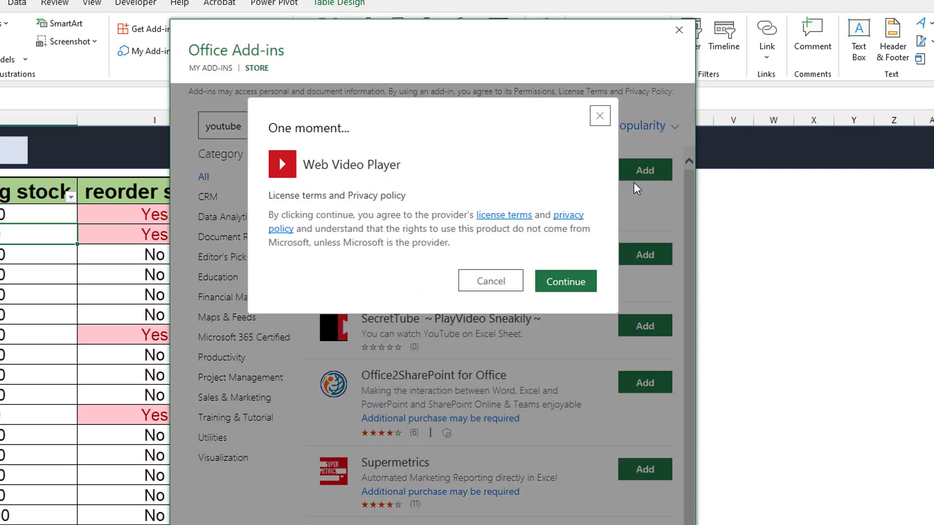
left_click(559, 288)
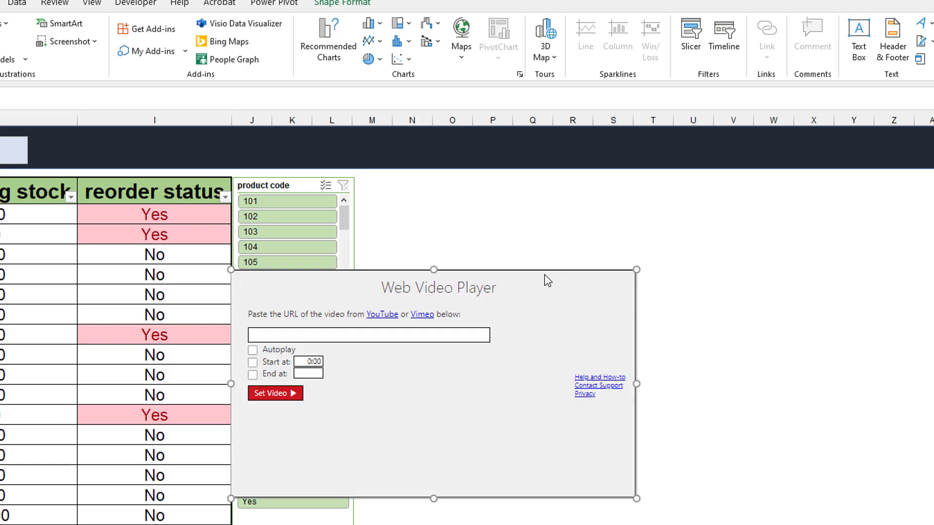
- Move the player panel beside the slicers, paste the YouTube link, and enable a start time
mouse_move(546, 273)
left_mouse_down()
mouse_move(661, 233)
mouse_move(686, 198)
left_mouse_up()
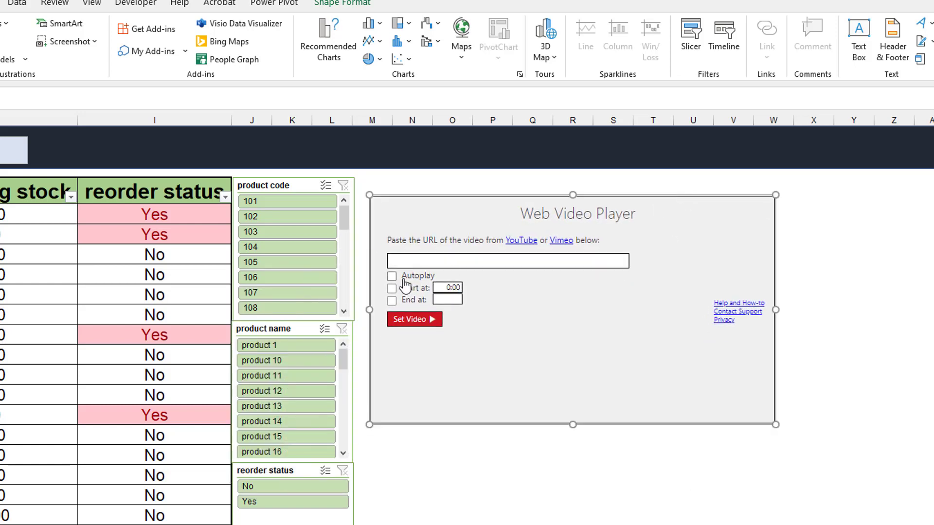
left_click(440, 260)
left_click(429, 261)
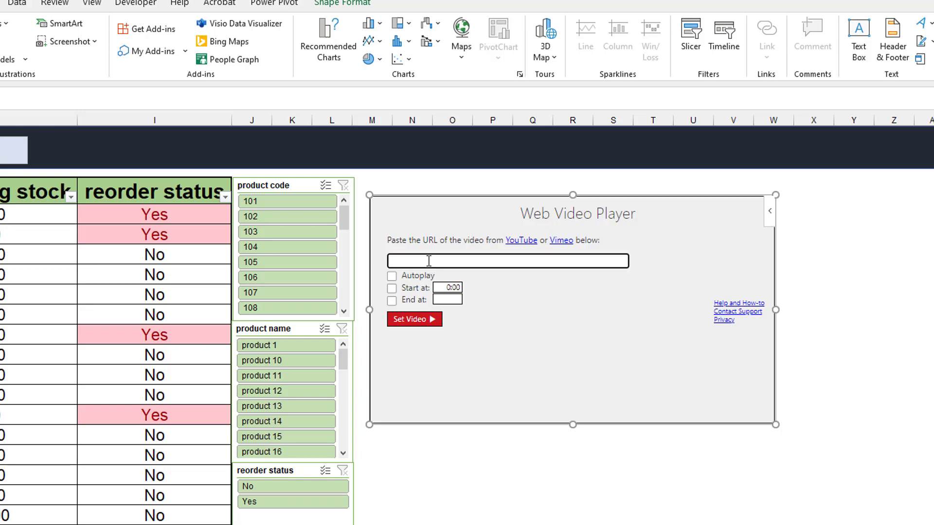
type("https://youtu.be/ExgnXgWFwBg")
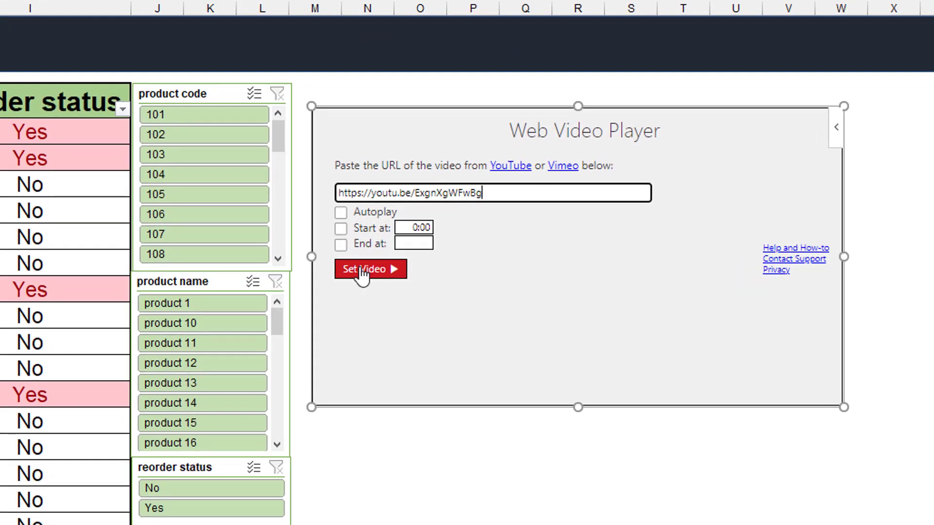
mouse_move(341, 212)
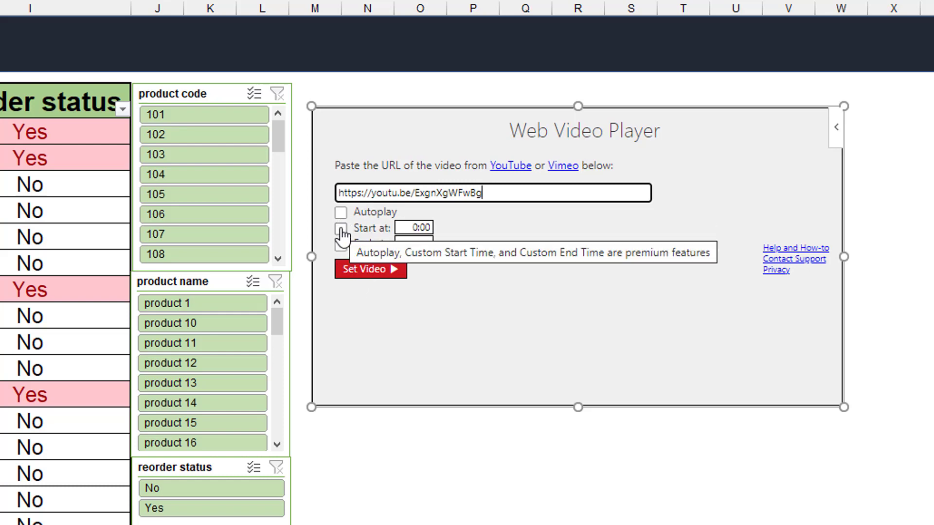
left_click(340, 228)
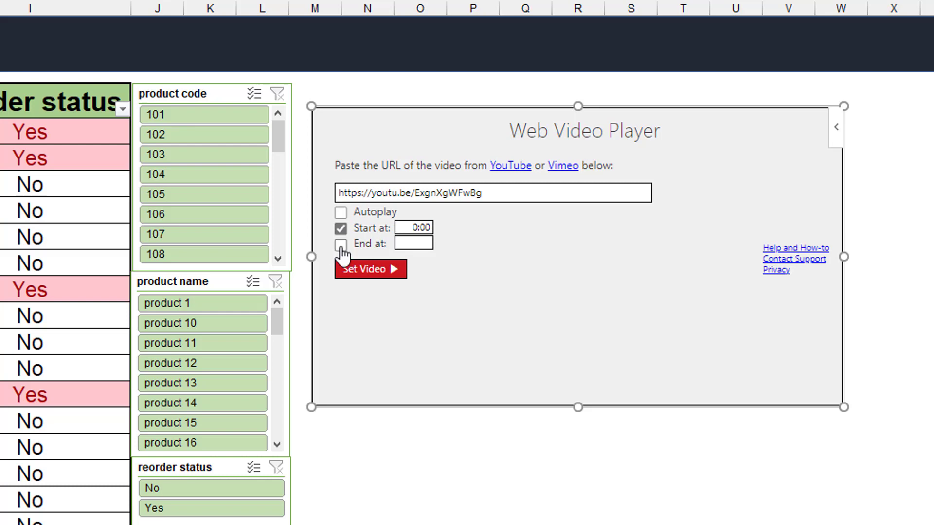
left_click(415, 227)
- Set the start time to 8 minutes and load the linked video into the player
type("8")
left_click(408, 243)
left_click(369, 269)
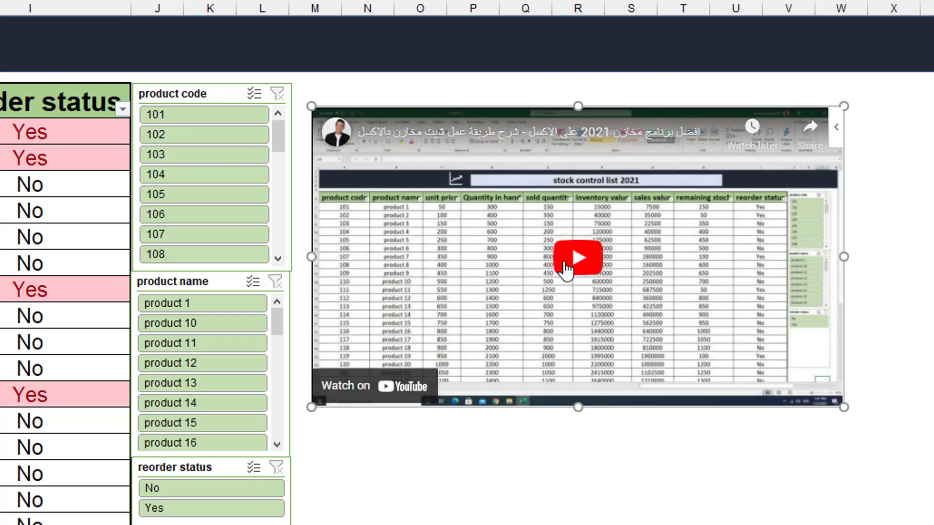
- Play the video from 8:00, pause and resume it, then pause at 8:06
left_click(579, 258)
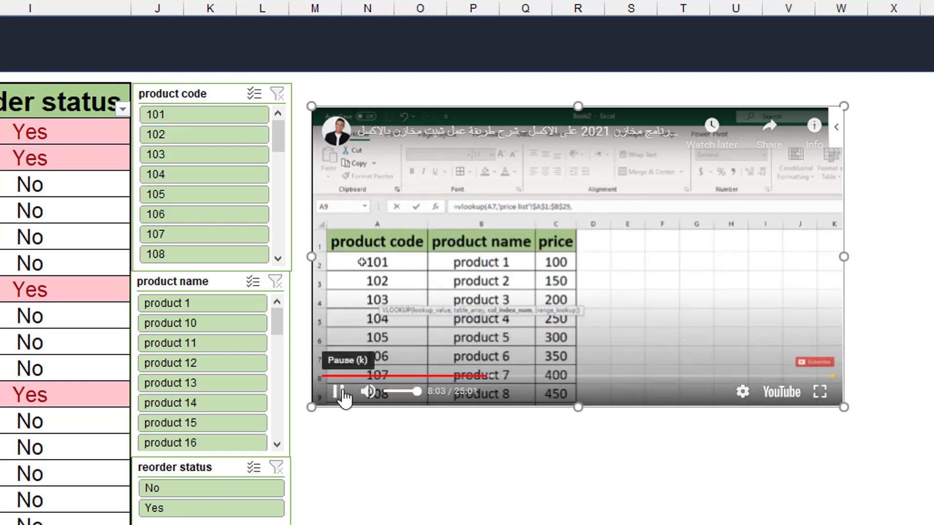
left_click(339, 394)
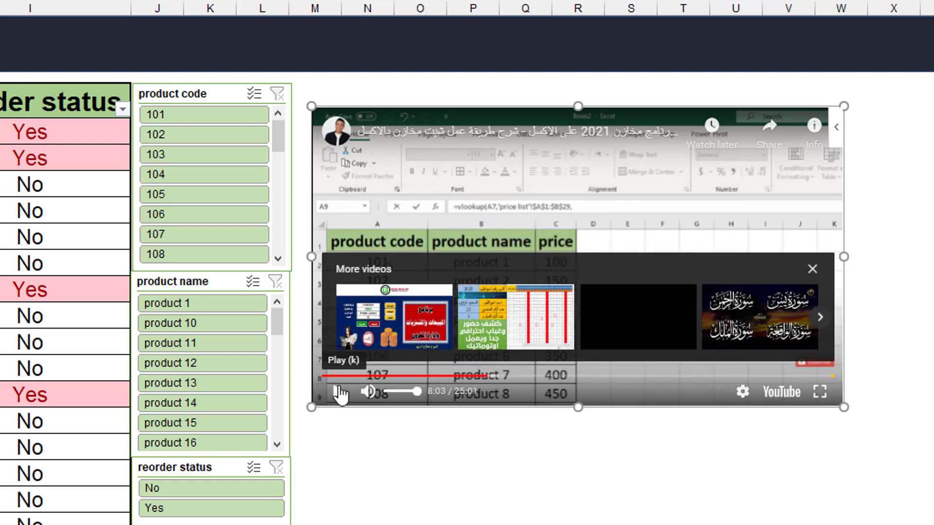
left_click(339, 392)
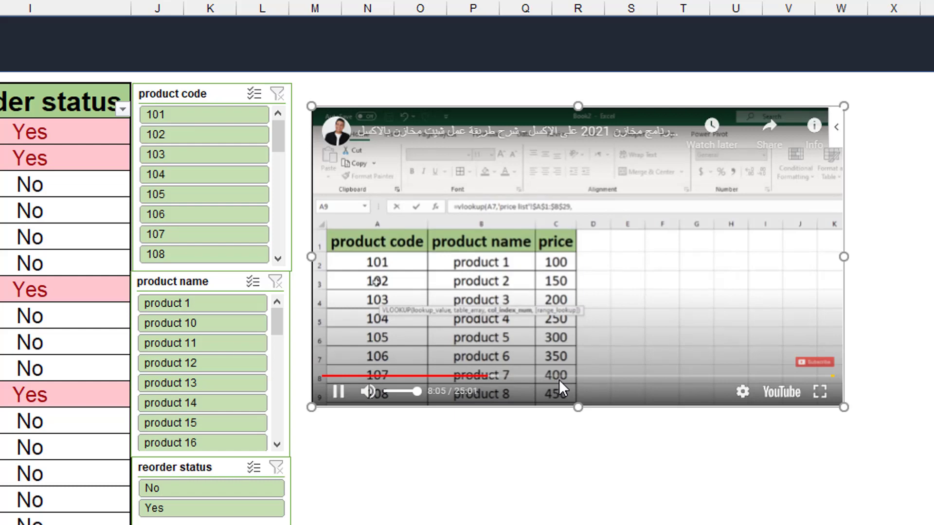
left_click(337, 394)
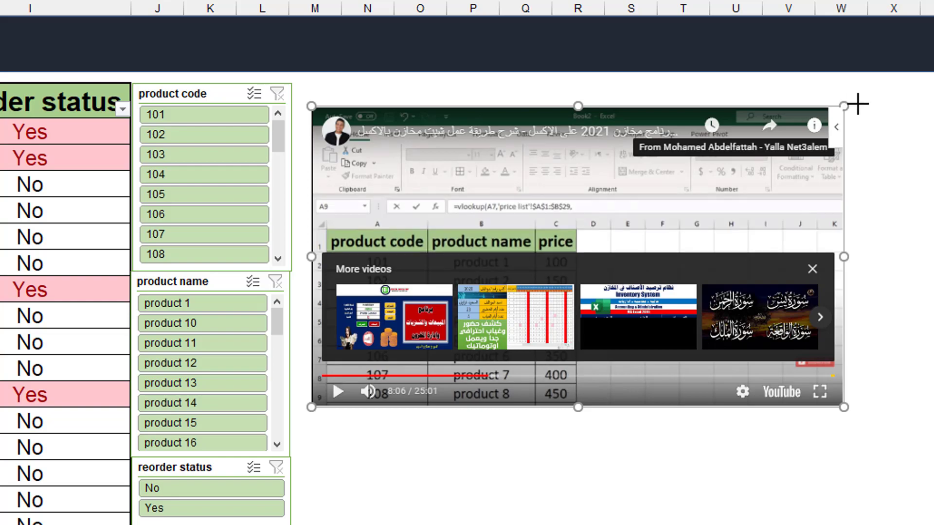
- Enlarge the embedded video upward, downward and wider, then shift it left closer to the slicers
left_click_drag(847, 107, 933, 53)
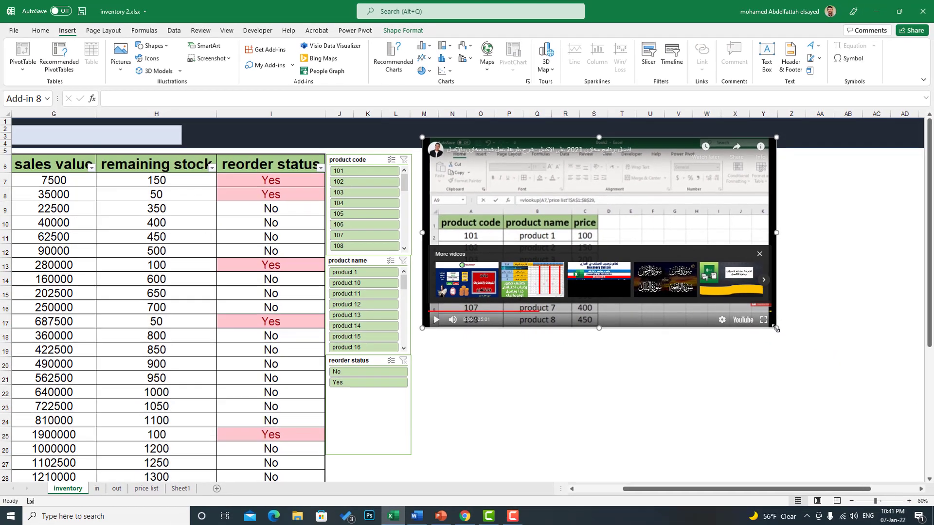
left_click_drag(775, 329, 834, 458)
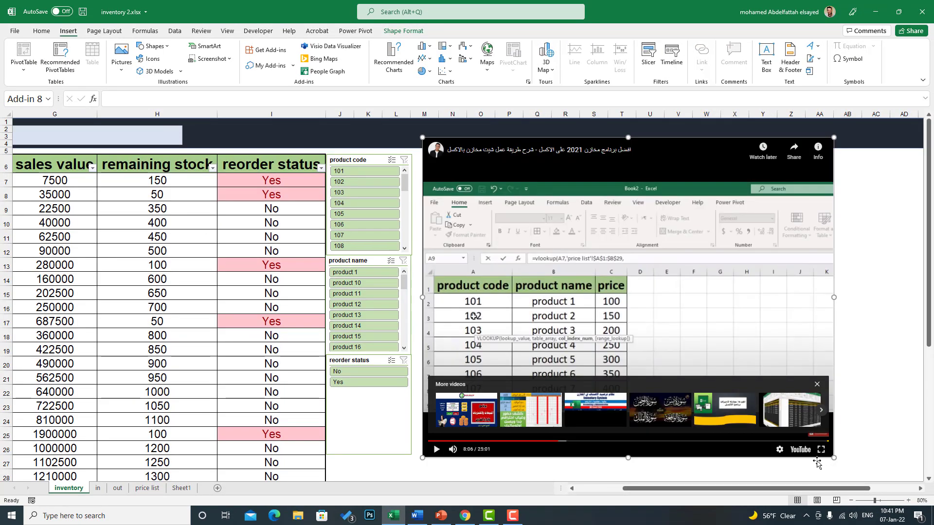
left_click_drag(835, 300, 869, 297)
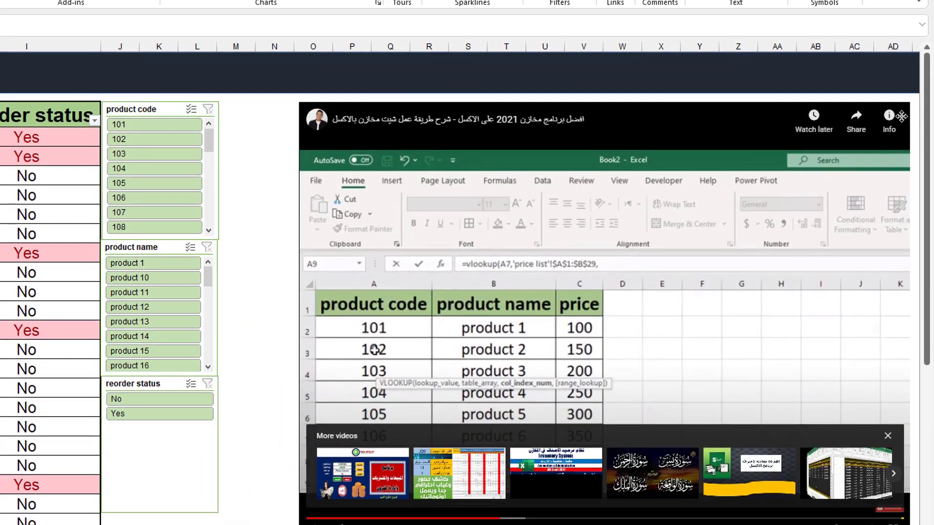
left_click_drag(901, 116, 843, 114)
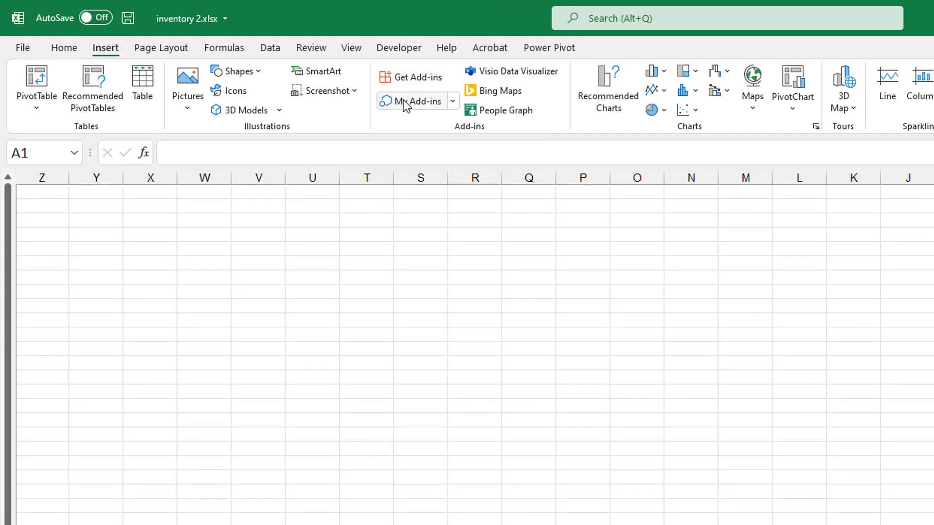
- Add Web Video Player from the recently used add-ins to the blank sheet and focus its URL field
left_click(453, 101)
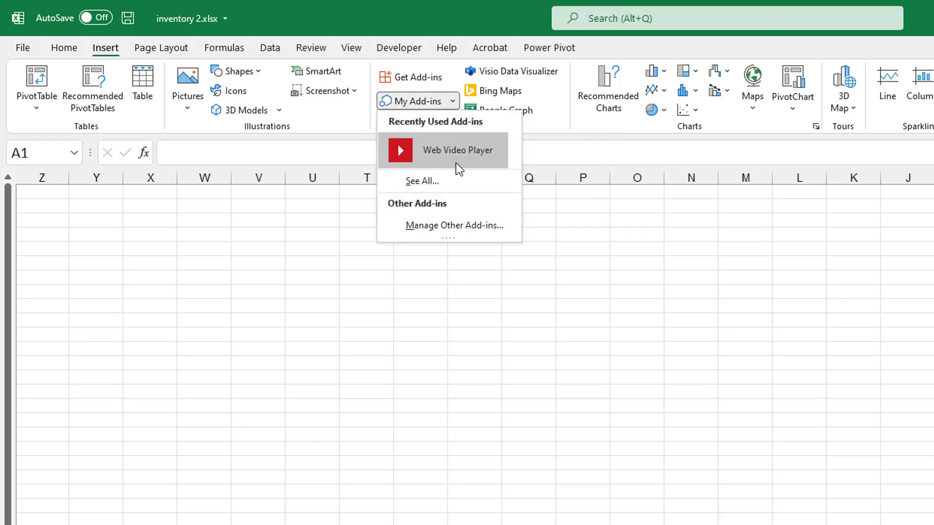
left_click(464, 160)
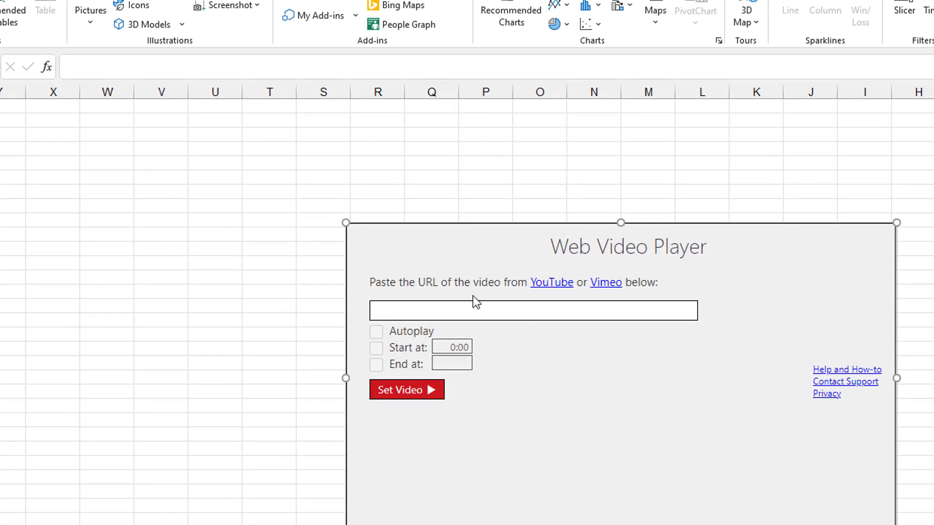
left_click(456, 310)
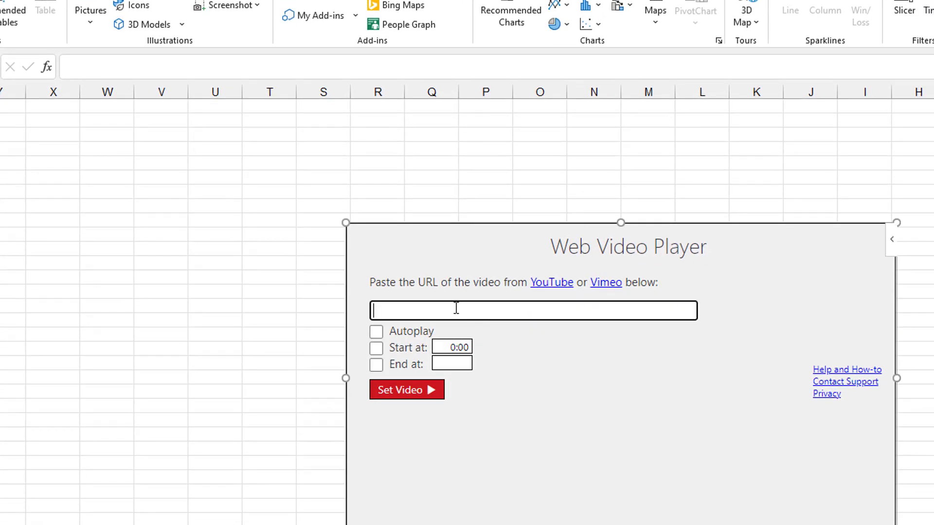